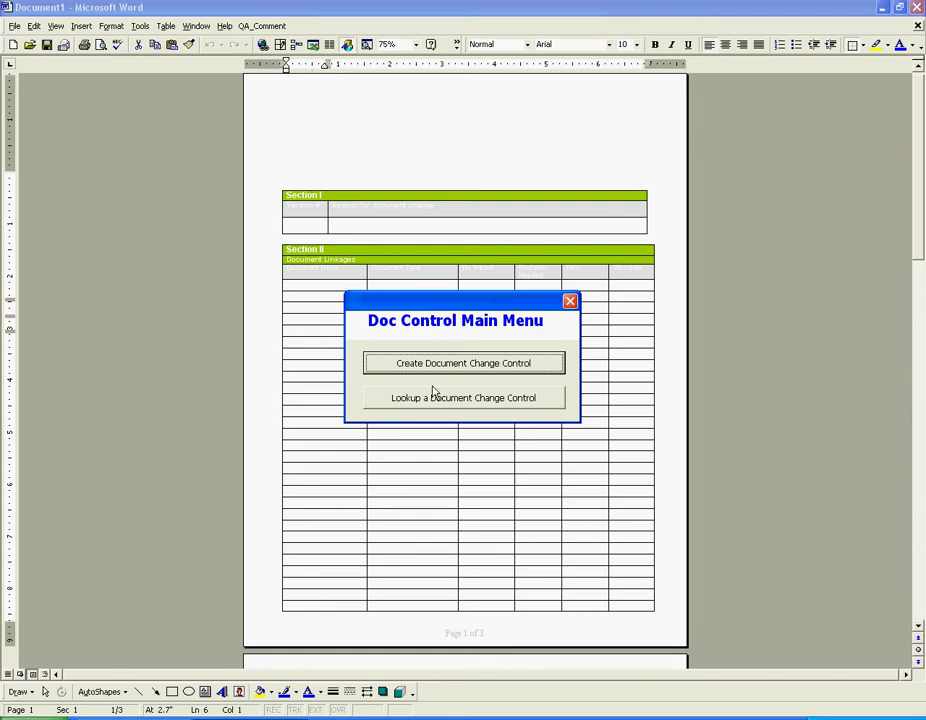
- Start a new document change control with CR version 1.0, marked as a Revision
click(436, 369)
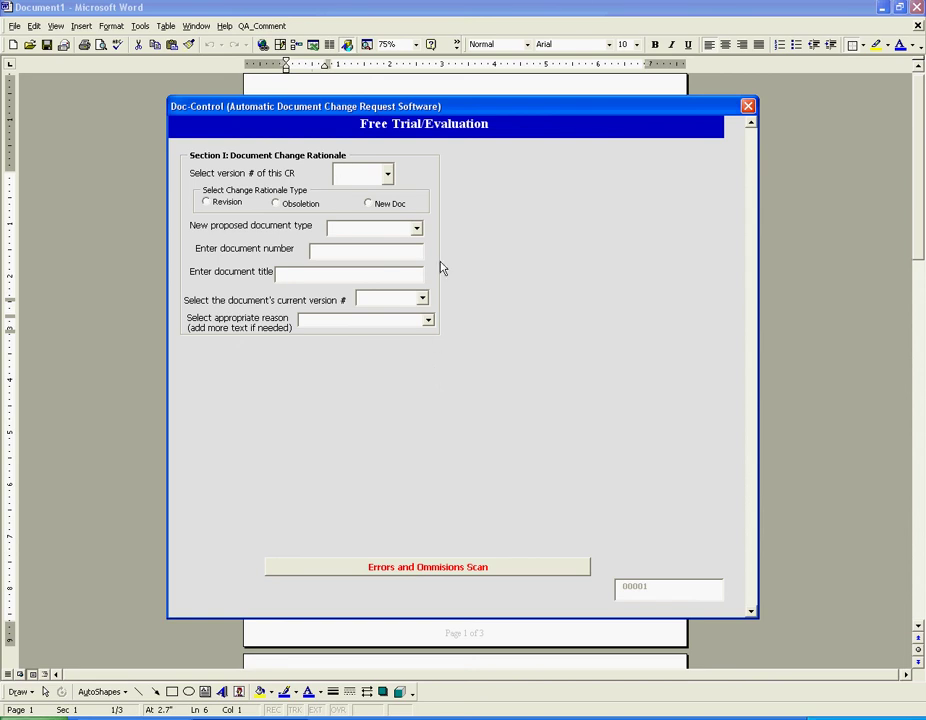
click(387, 175)
click(370, 193)
click(220, 208)
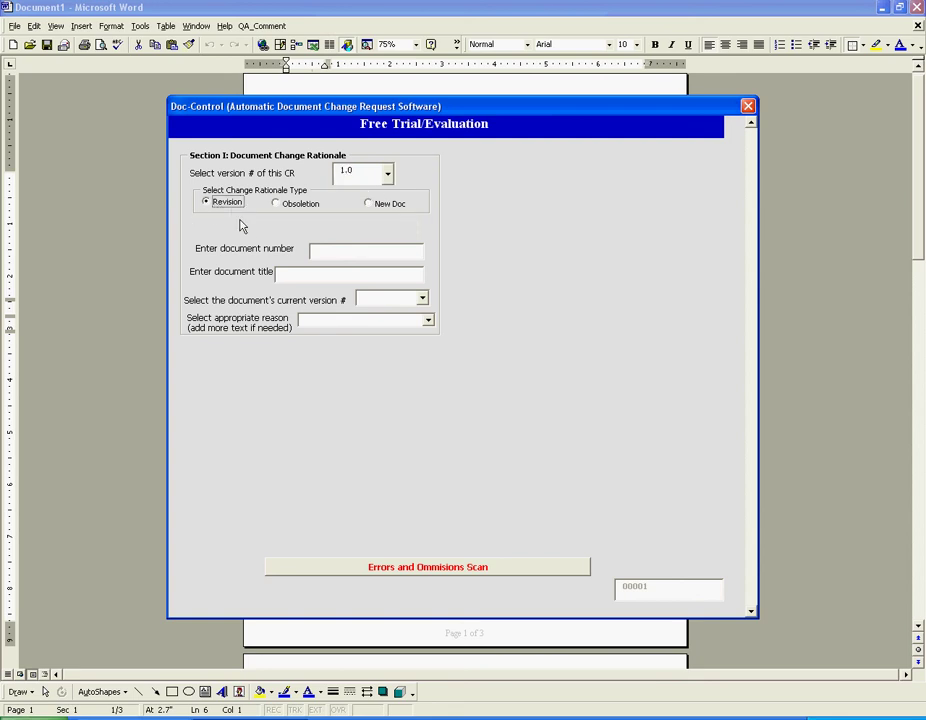
- Enter document number SOP-12345 and title 'Usage of Vial Washers'
click(322, 250)
text(SOP-12345)
click(304, 272)
text(Usage of Vial Washers)
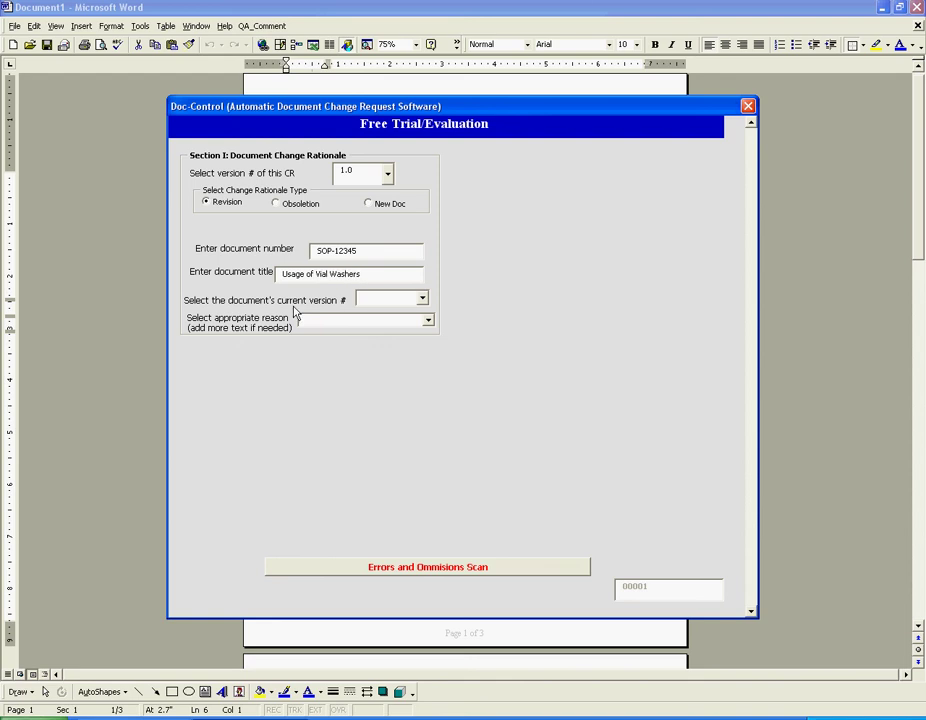
- Set current version 2.0 and the change reason to 'addition of 2 new images'
click(422, 298)
click(414, 321)
click(429, 322)
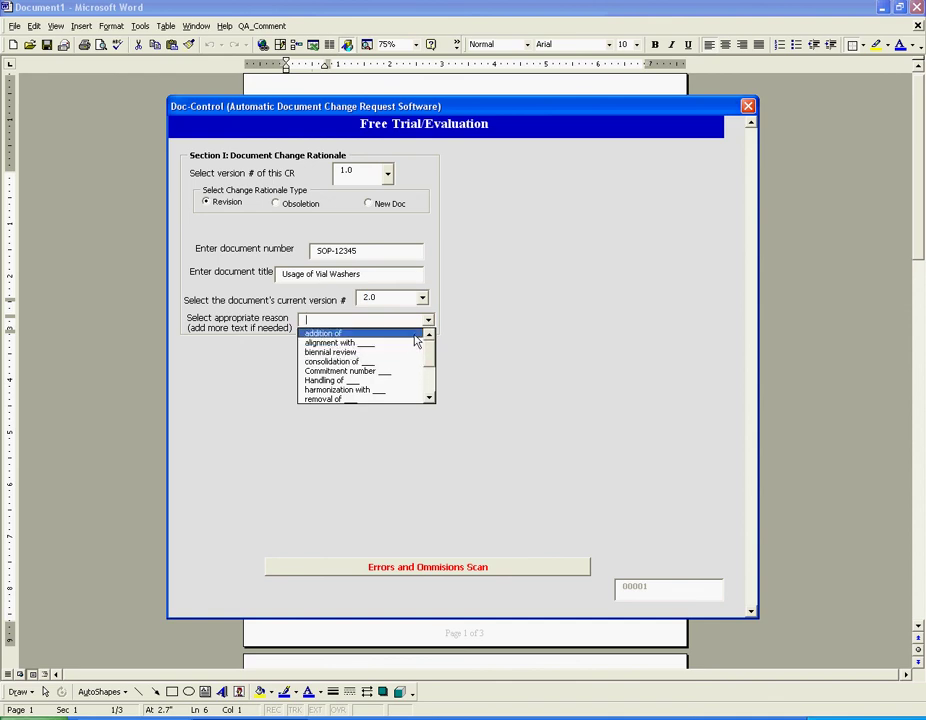
click(415, 333)
click(394, 321)
double_click(394, 321)
text(2 new images)
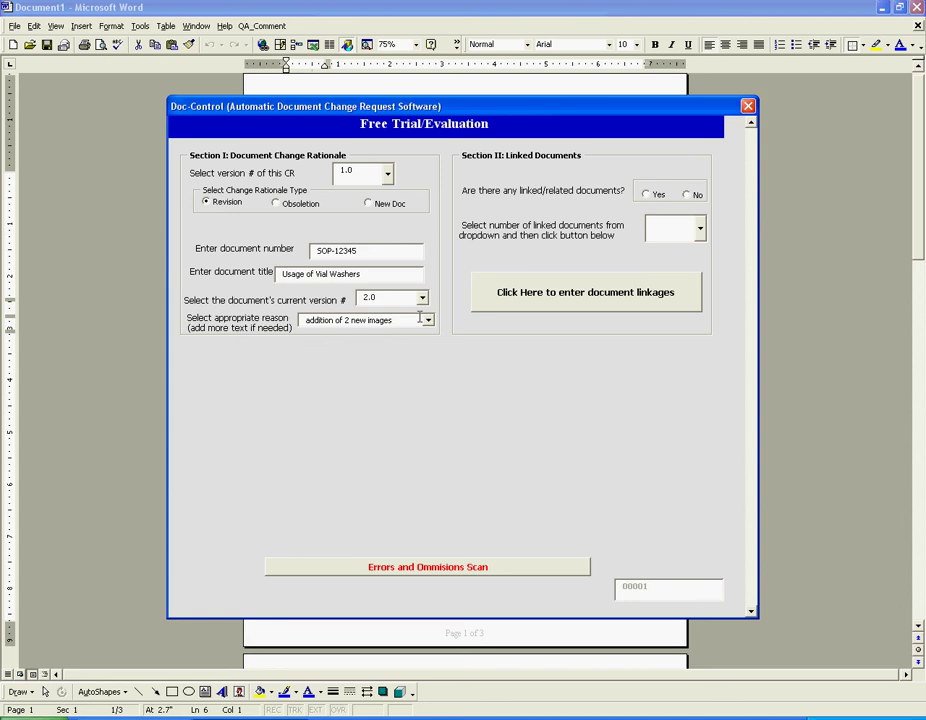
- Answer Yes to linked documents, confirm the impact search, set the count to 2, and open the linkages form
click(646, 195)
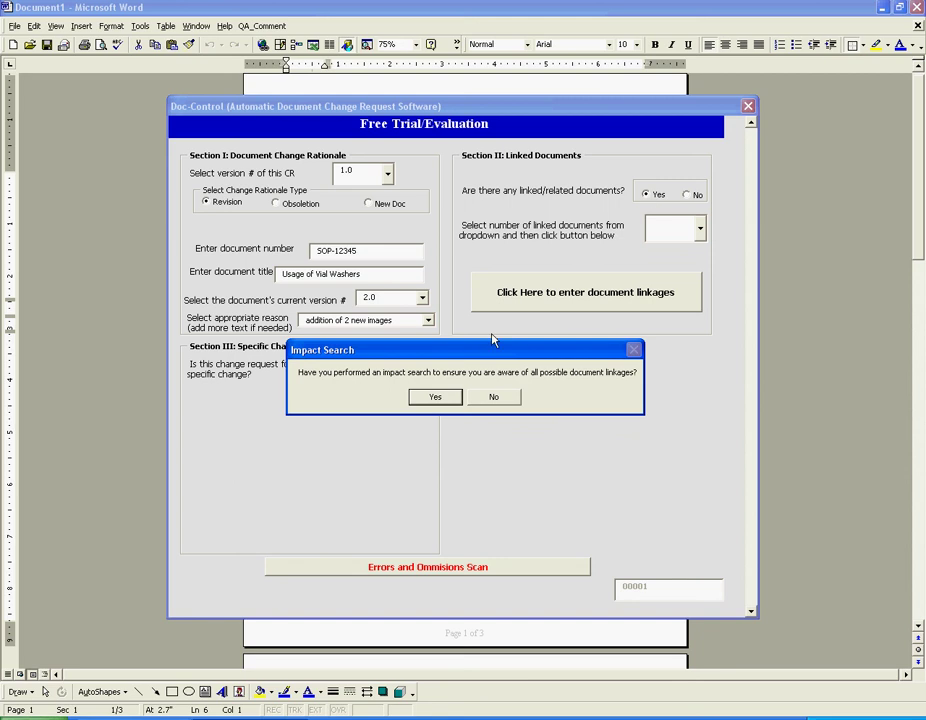
click(435, 396)
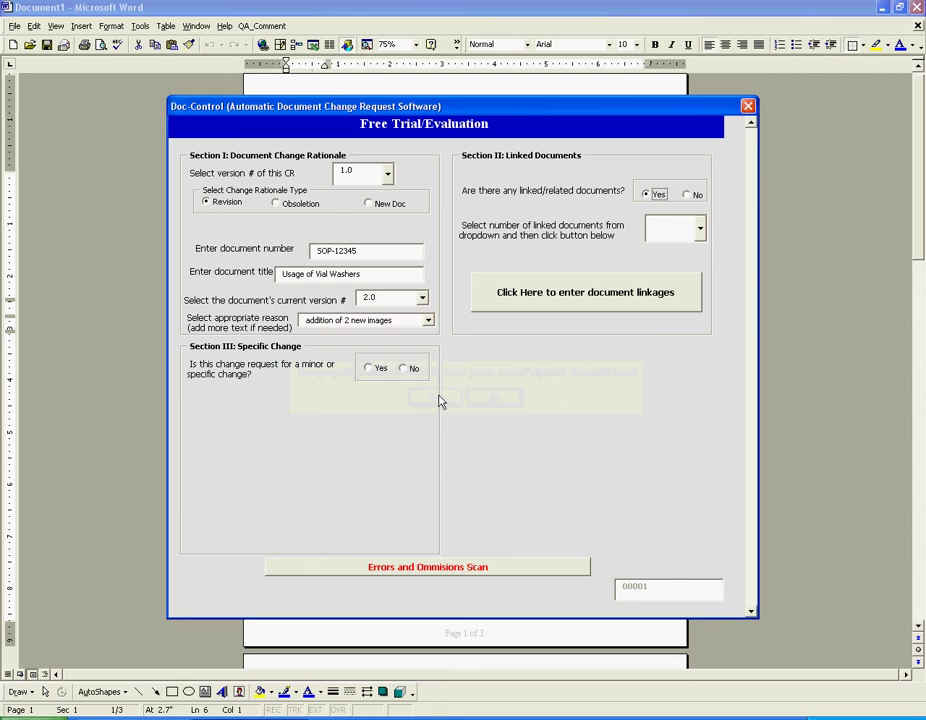
click(700, 230)
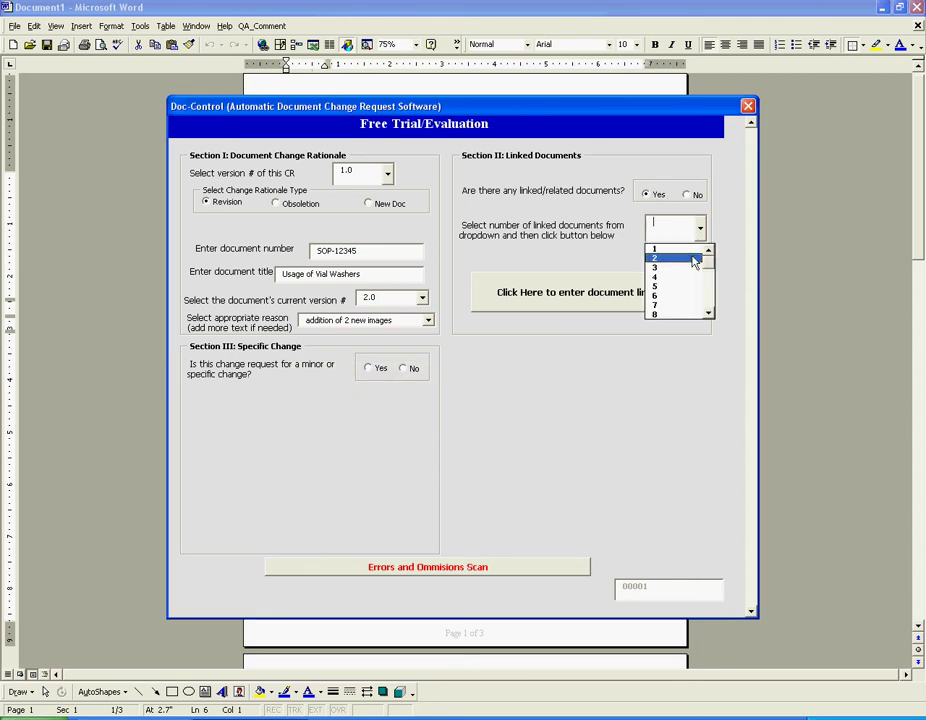
click(697, 258)
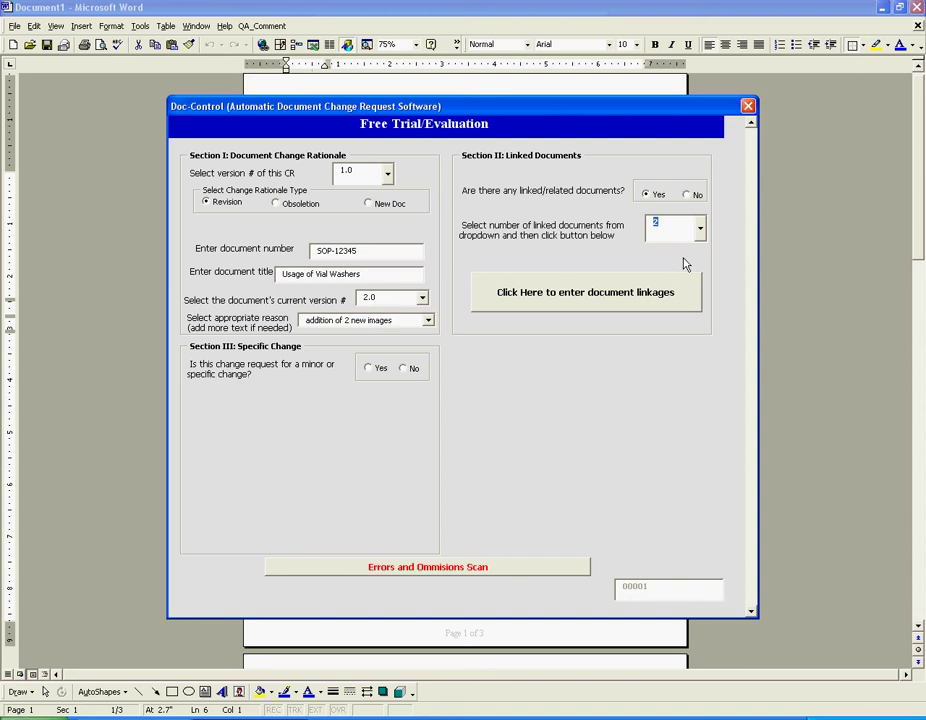
click(659, 295)
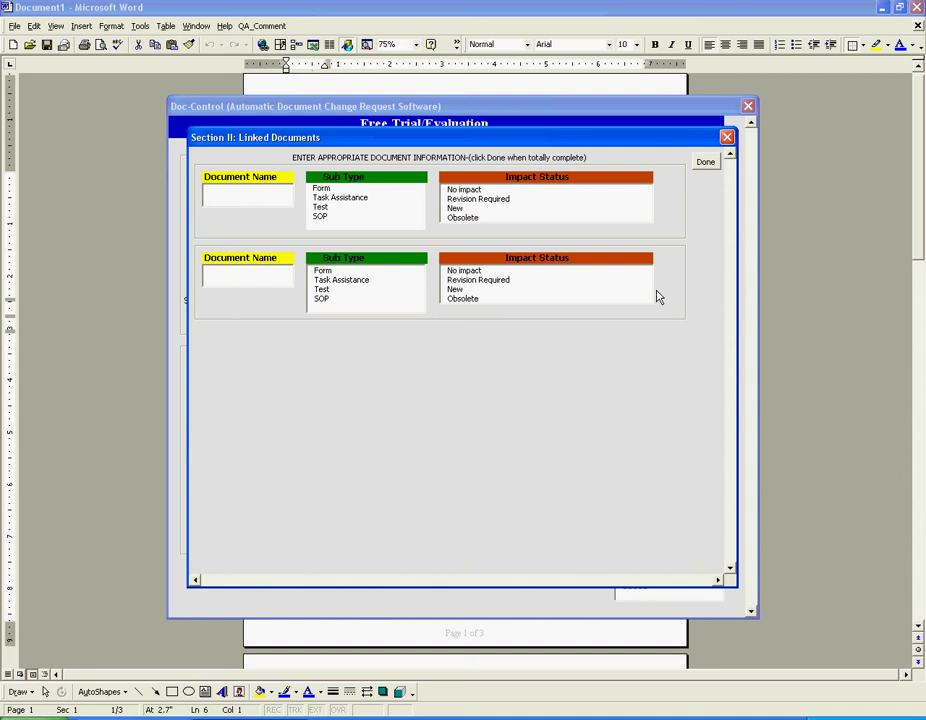
- Add Form-11111 and Form-22222 as Form sub type, Revision Required, and click Done
text(Form-11111)
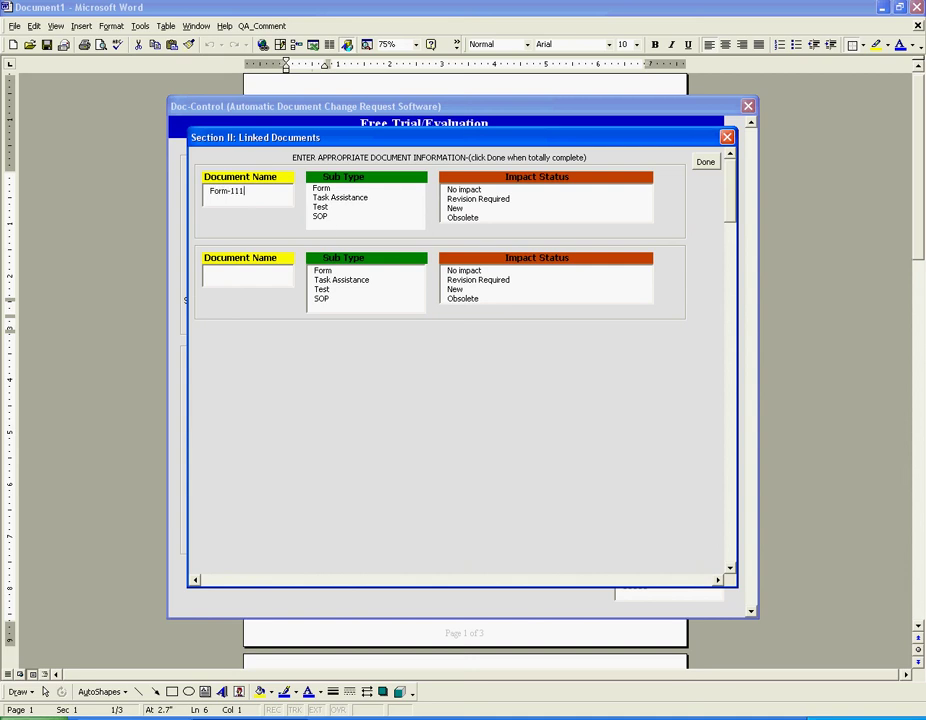
click(321, 188)
click(468, 199)
click(279, 272)
text(Form-22222)
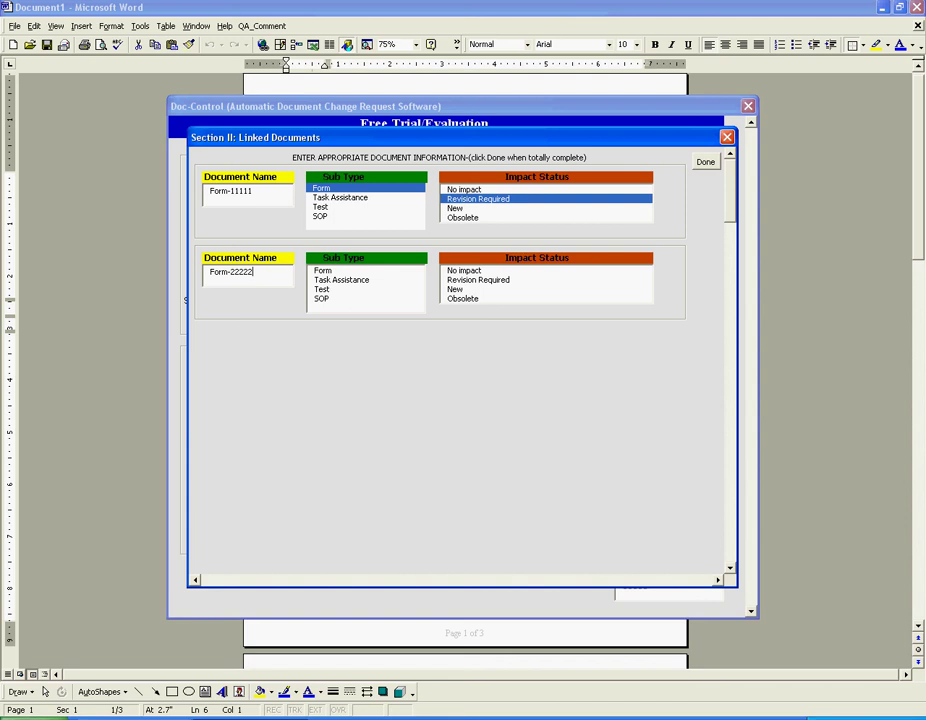
click(320, 271)
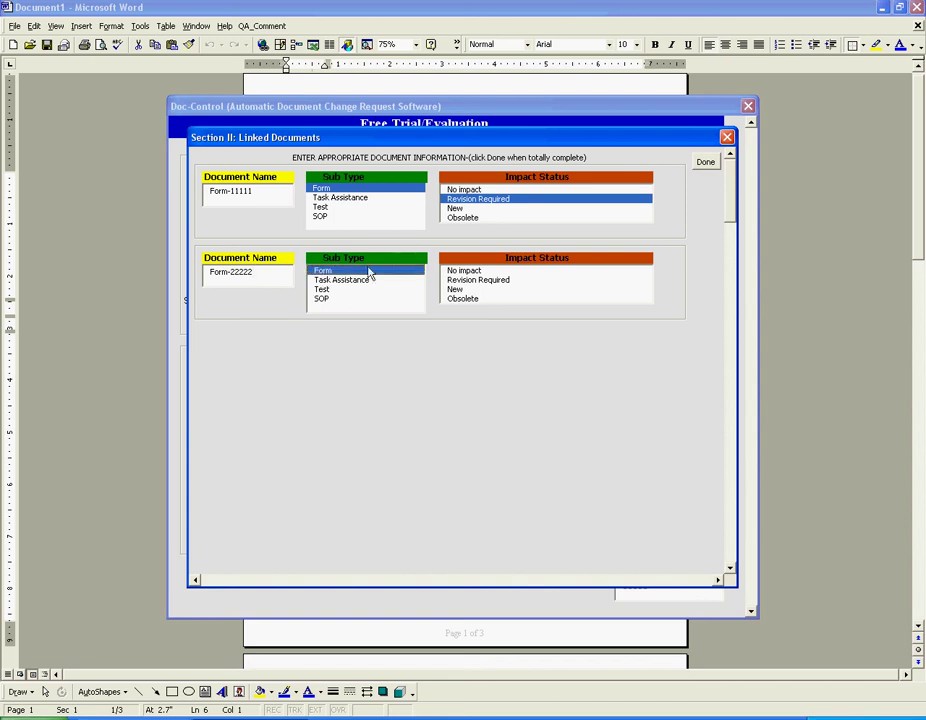
click(468, 280)
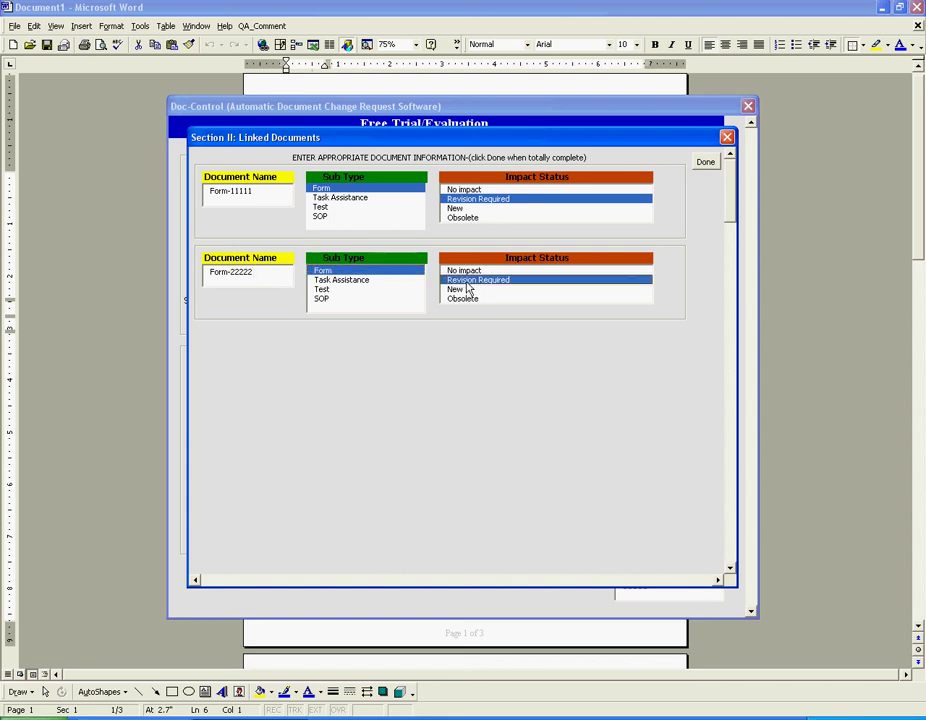
click(706, 164)
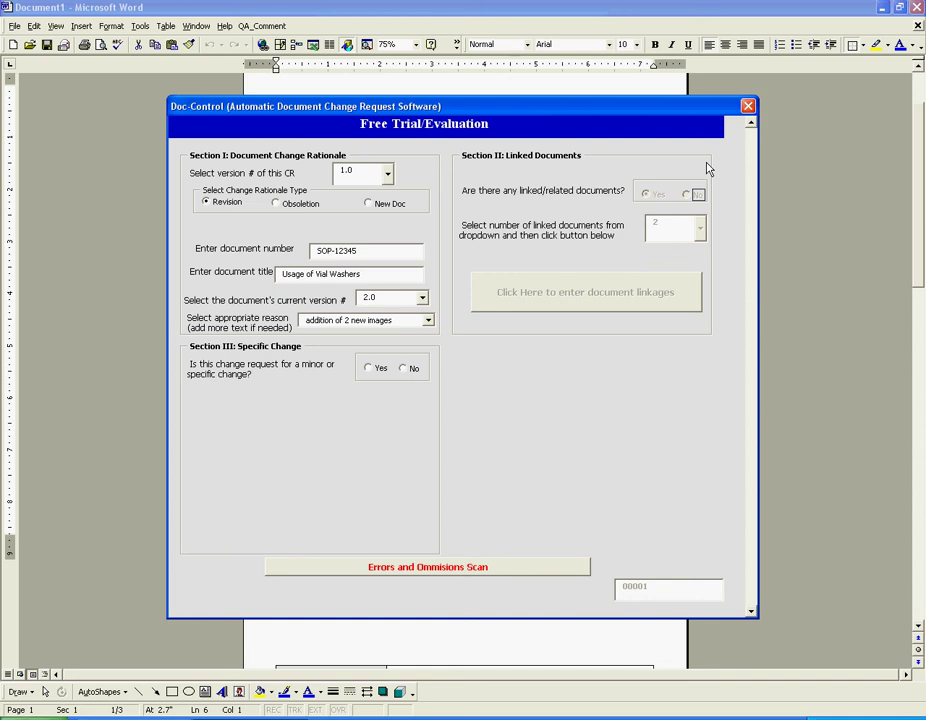
- Mark Section III as a specific change and describe it as 'add two new screenshots'
click(370, 368)
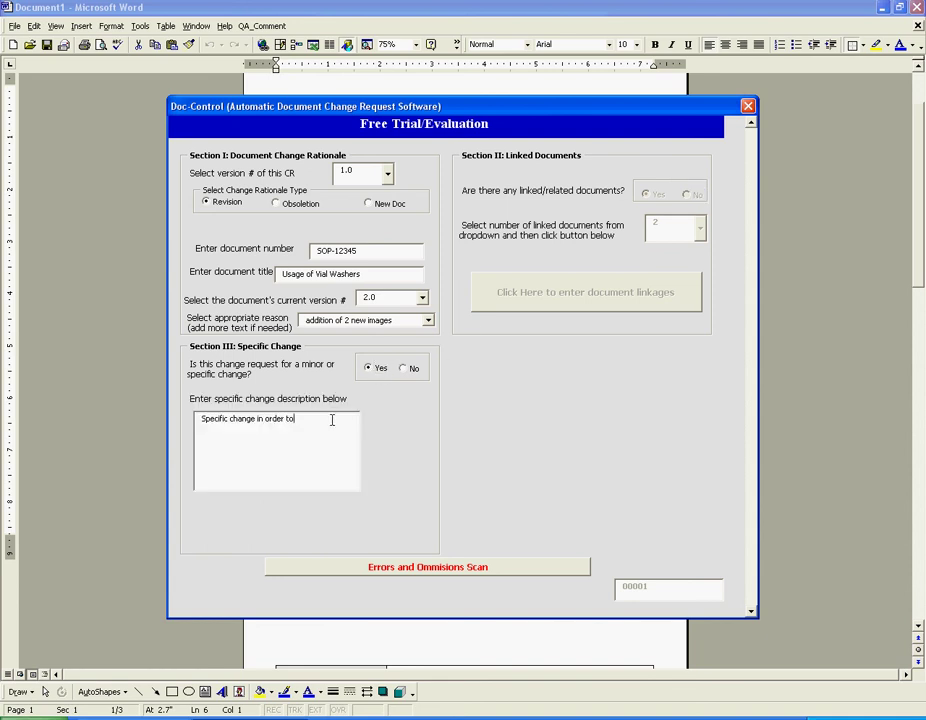
text(add t)
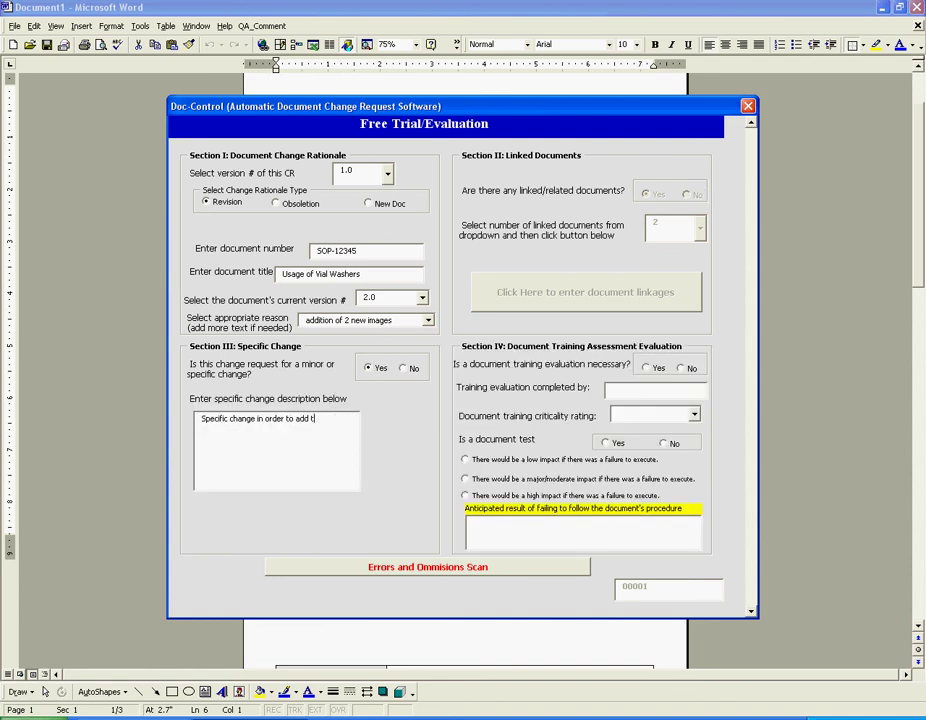
text(wo new screenshots)
- Indicate a training evaluation is needed and enter the evaluator's name
click(653, 370)
click(634, 388)
text(Mr Bob Smith)
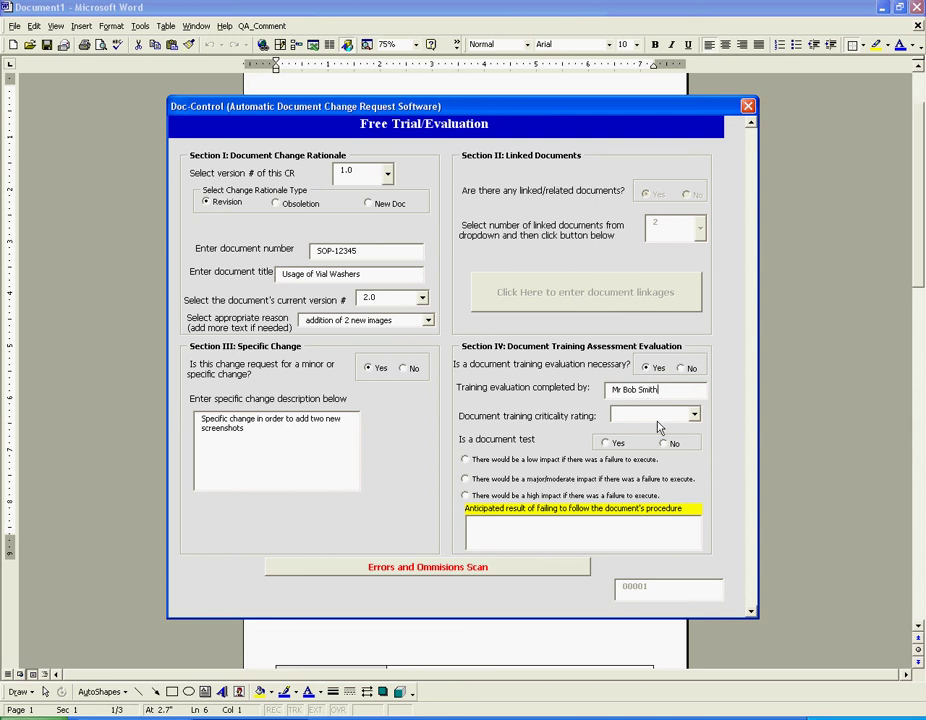
- Set criticality rating 1, answer No to document test, and choose the low-impact rationale
click(693, 418)
click(668, 429)
click(664, 442)
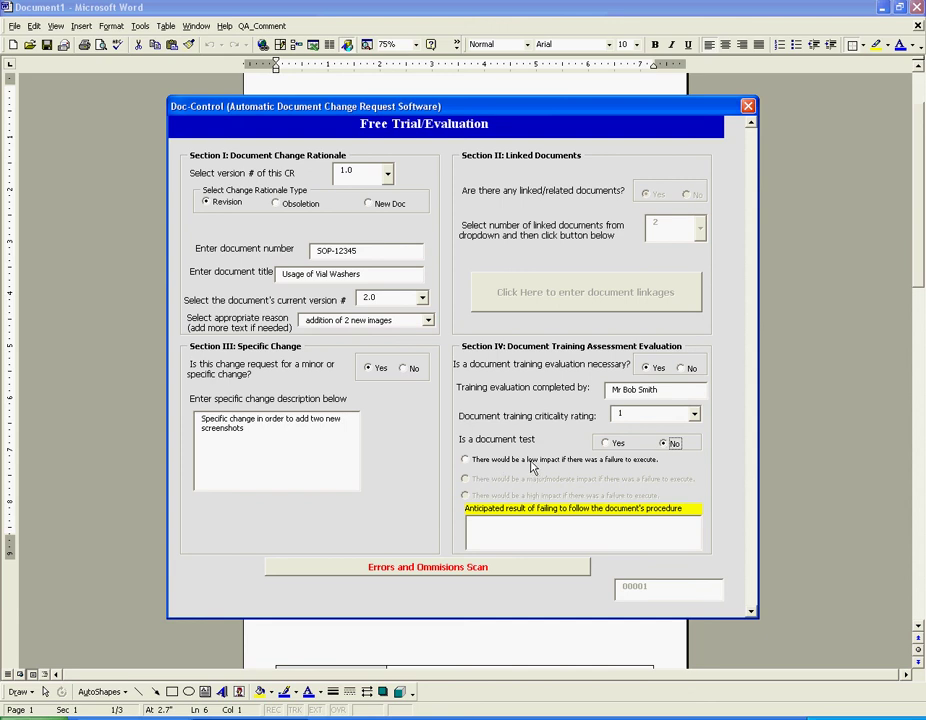
click(466, 461)
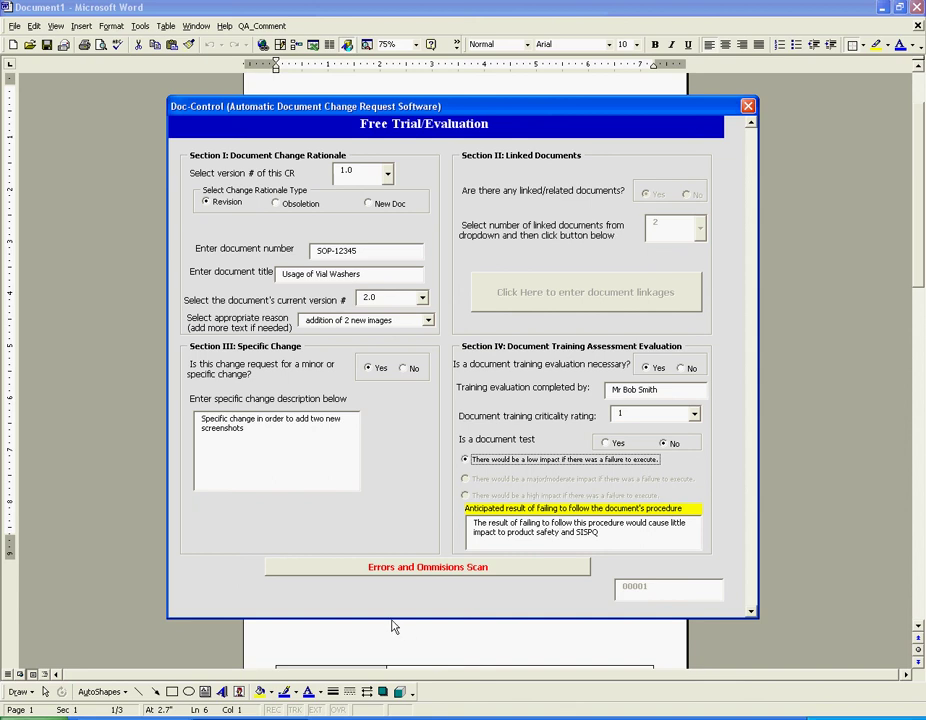
- Run the Errors and Omissions scan, accept 'All entries ok', and bring up the publishing-date calendar
click(427, 570)
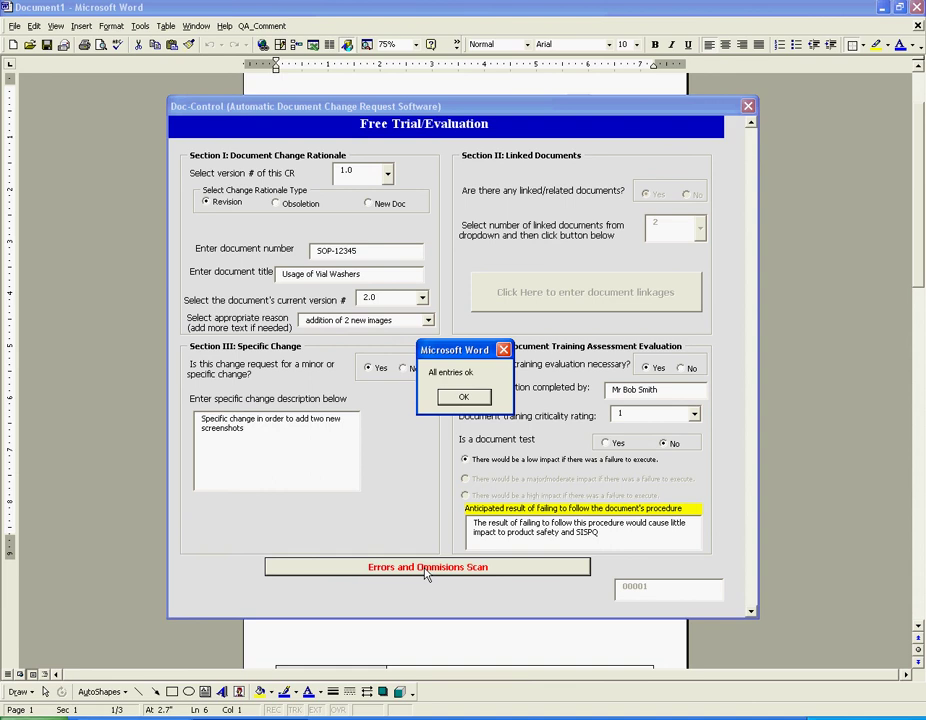
click(463, 397)
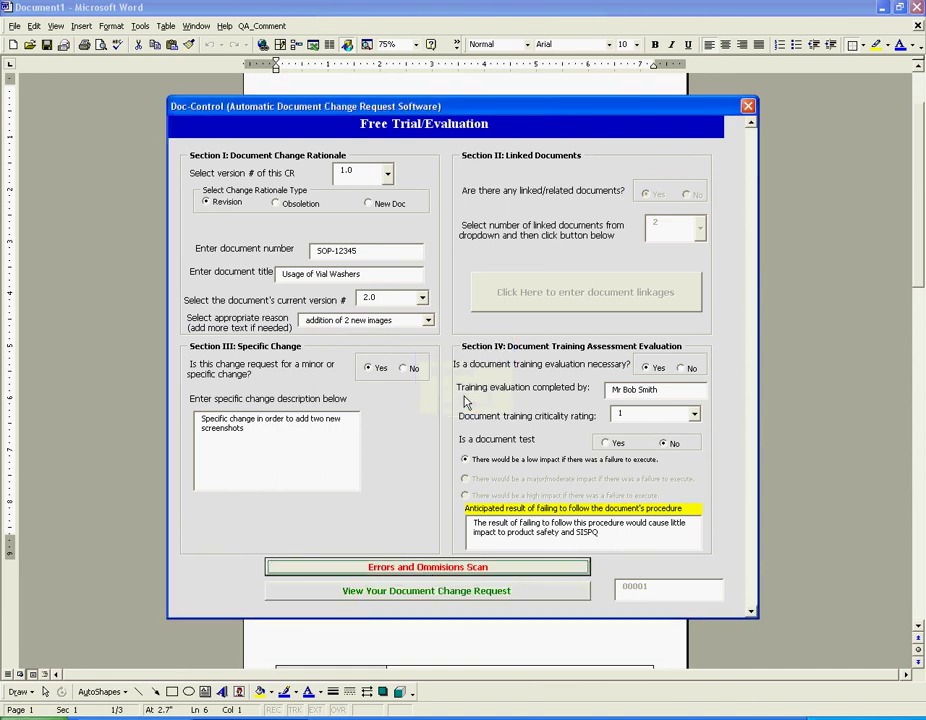
click(420, 597)
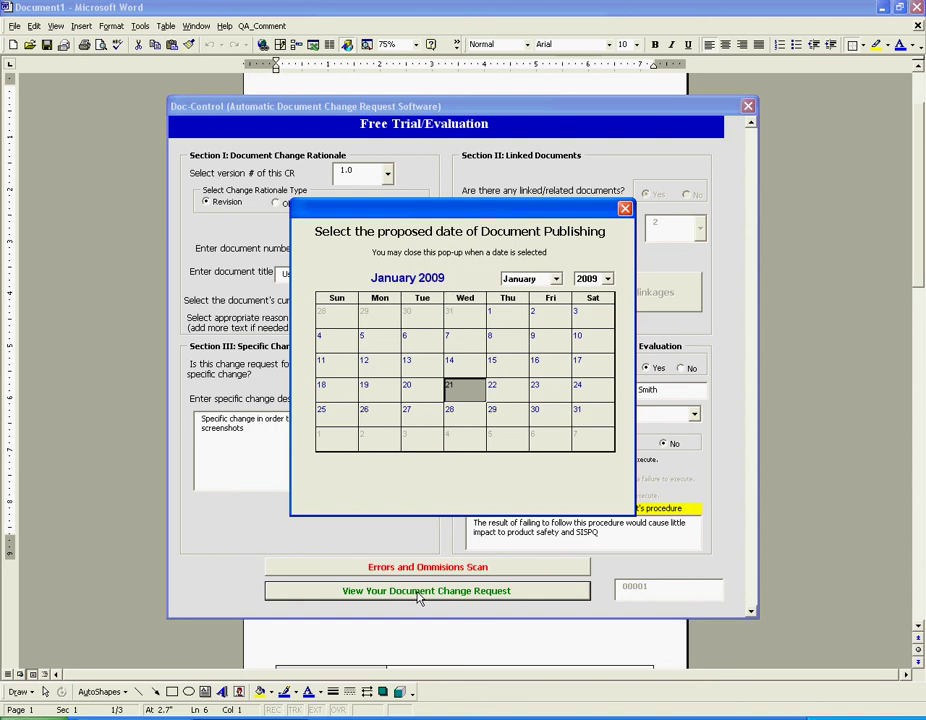
- Pick July 22, 2009 as the proposed publishing date and acknowledge the 00001 save message
click(556, 280)
click(530, 348)
click(465, 396)
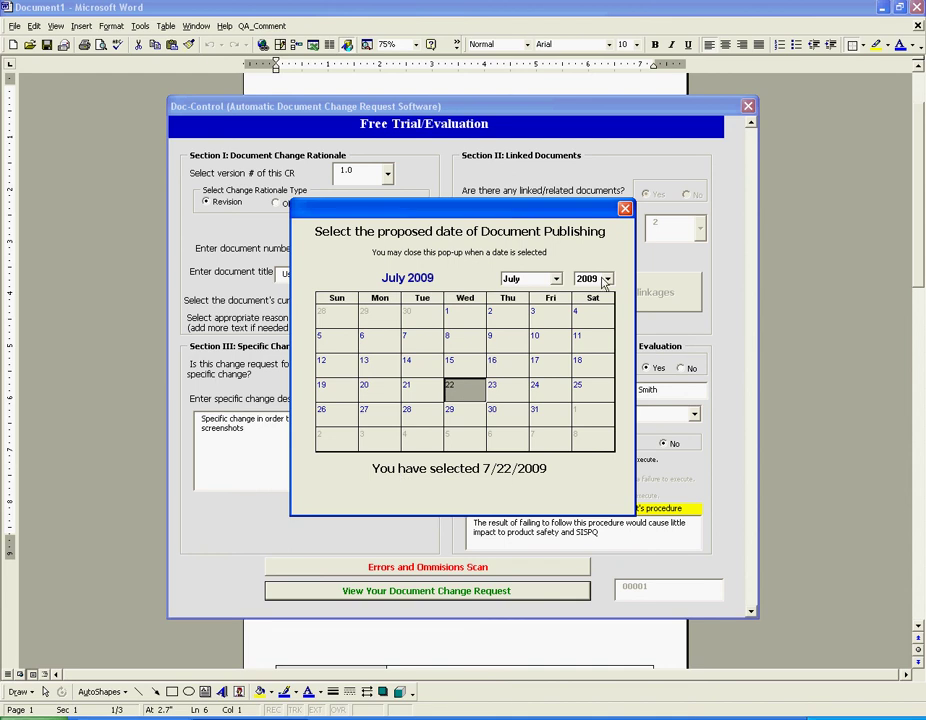
click(624, 211)
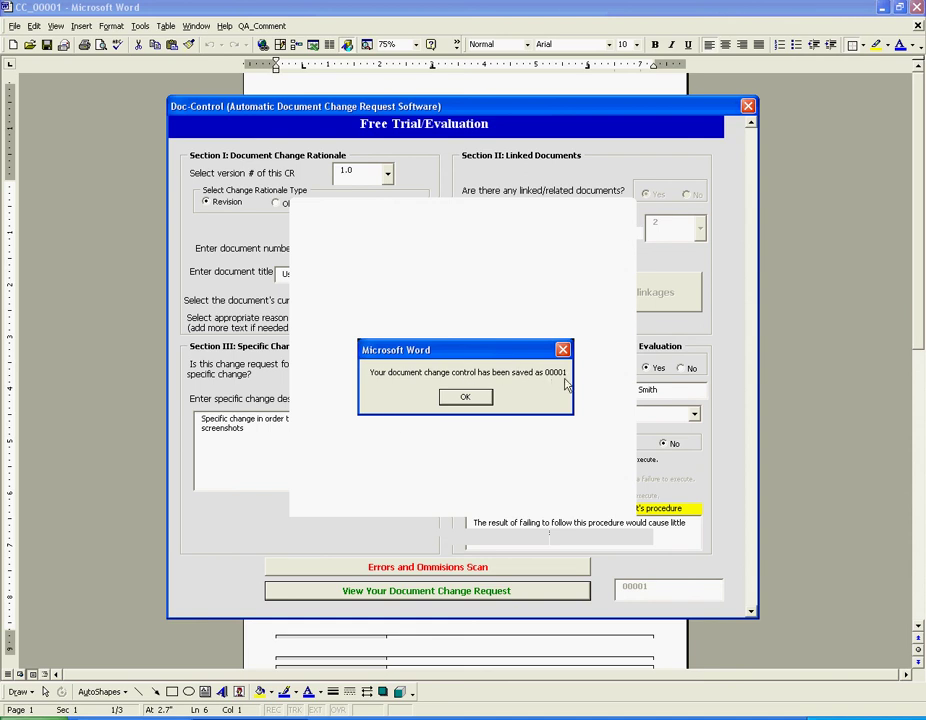
click(472, 398)
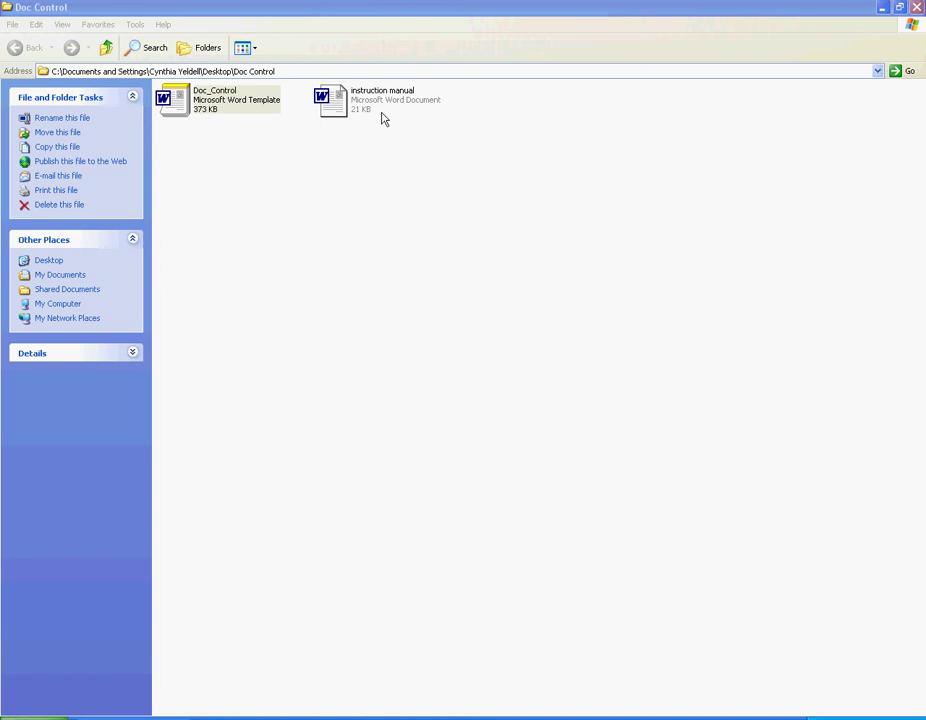
- Open the Doc_Control Word template from the Doc Control folder
double_click(269, 112)
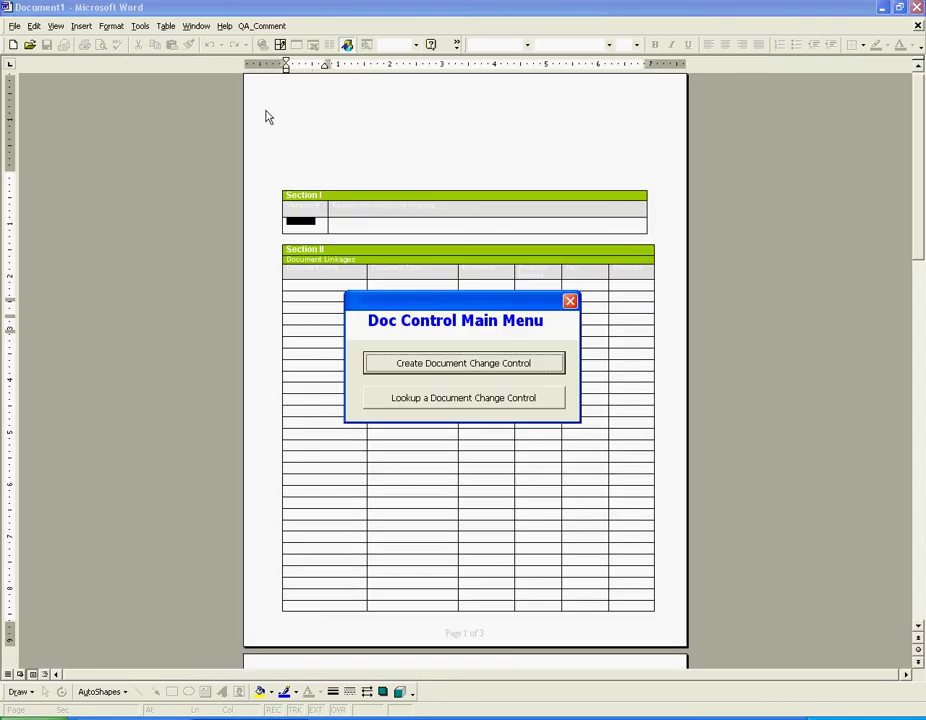
- Look up and open the saved change request CC_00001.doc
click(466, 397)
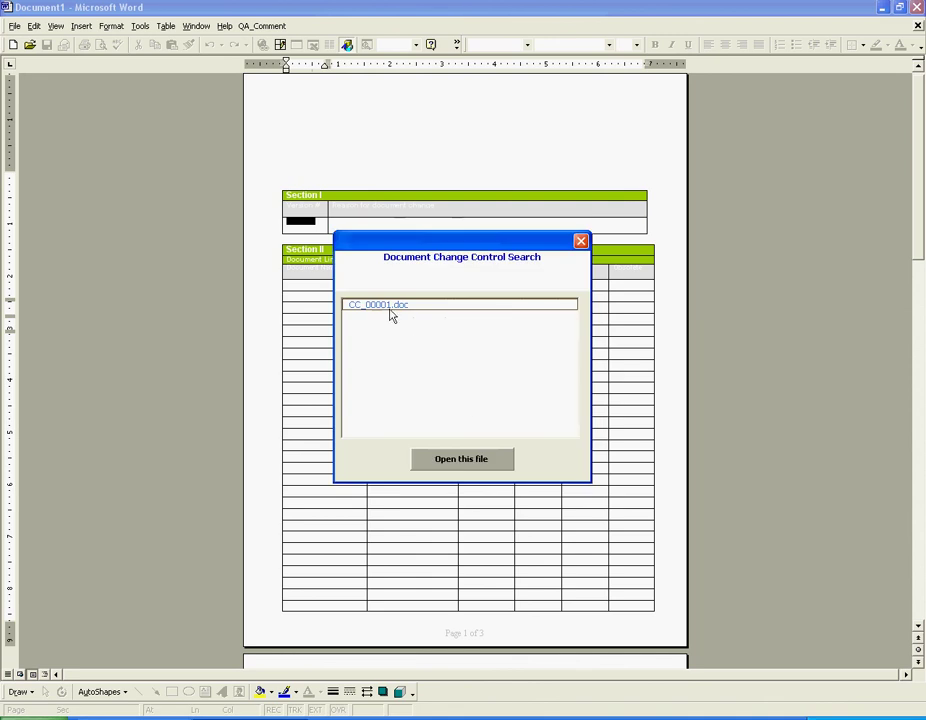
click(391, 311)
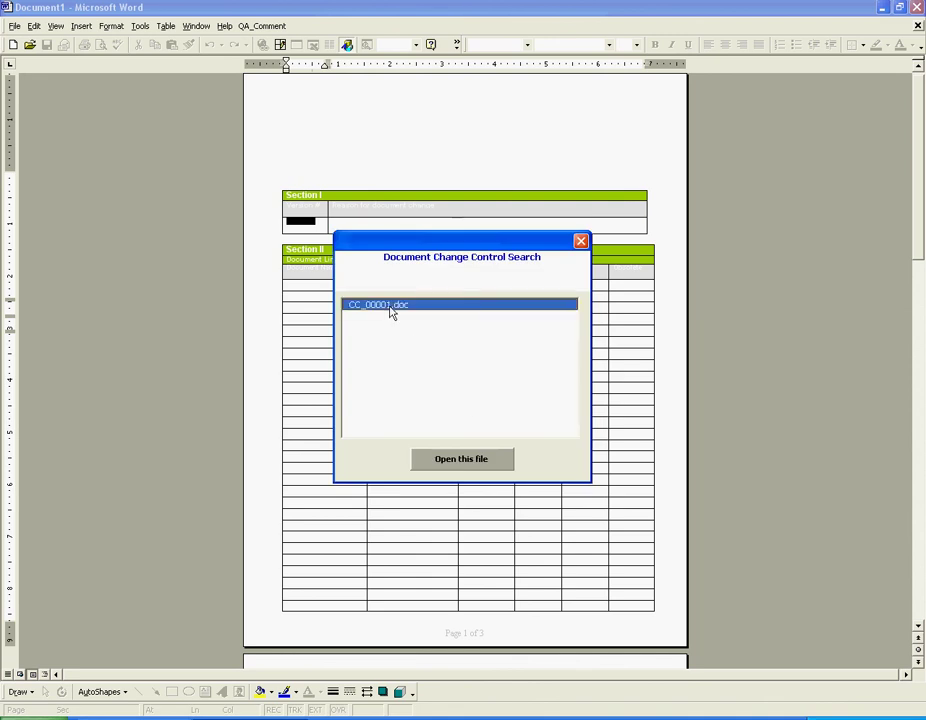
click(463, 460)
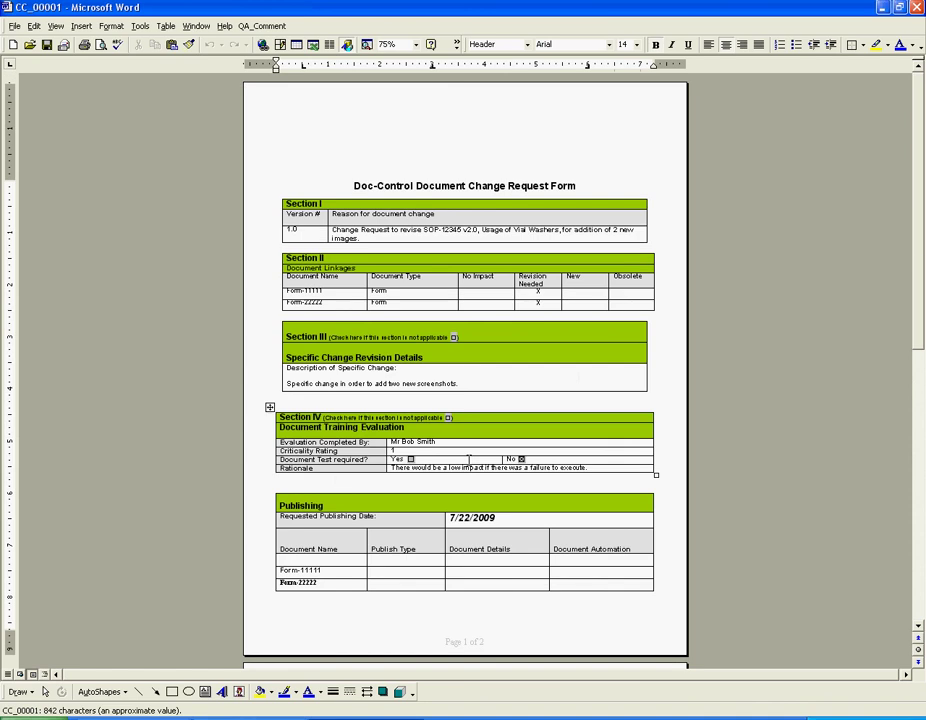
- Zoom to 150% and scroll through the form down to the Publishing section
click(416, 44)
click(396, 79)
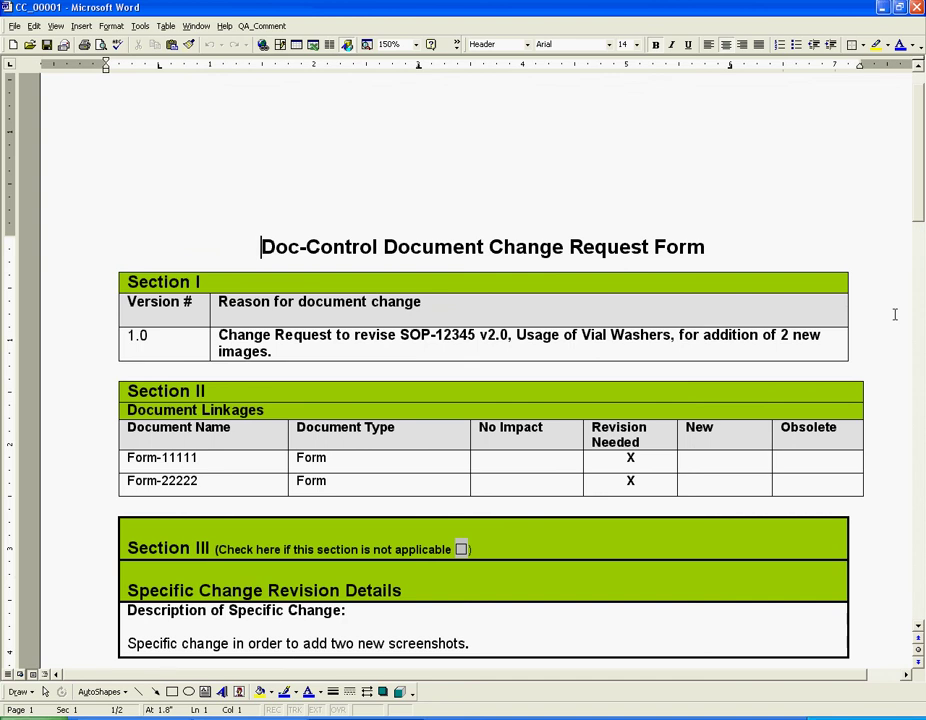
scroll(893, 314, down, 1)
scroll(893, 314, down, 1)
scroll(893, 314, down, 1)
scroll(892, 314, down, 1)
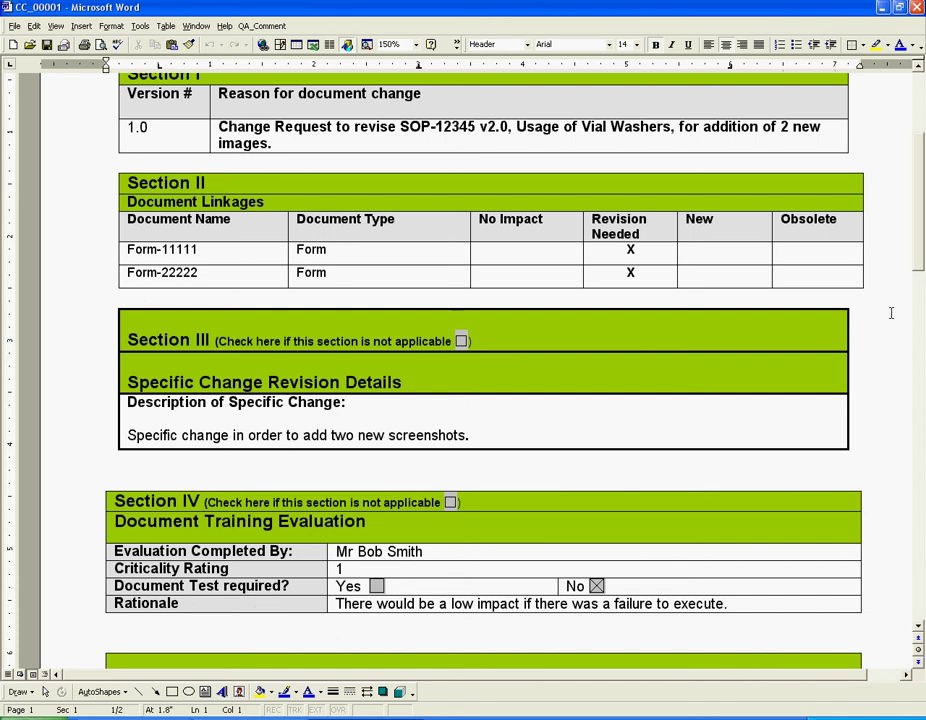
scroll(891, 314, down, 1)
scroll(891, 313, down, 3)
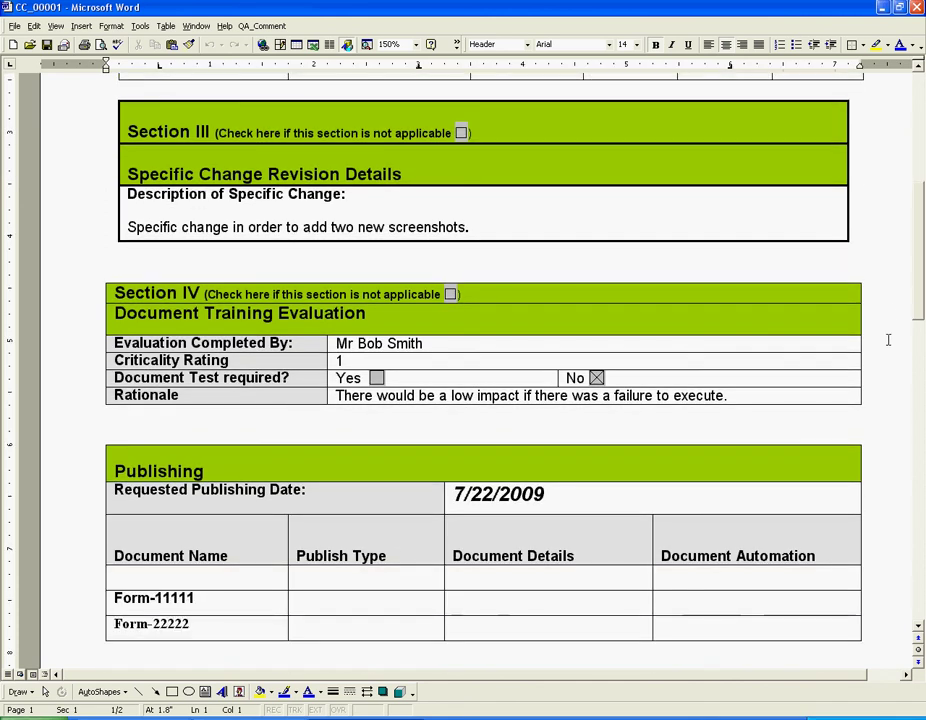
right_click(900, 716)
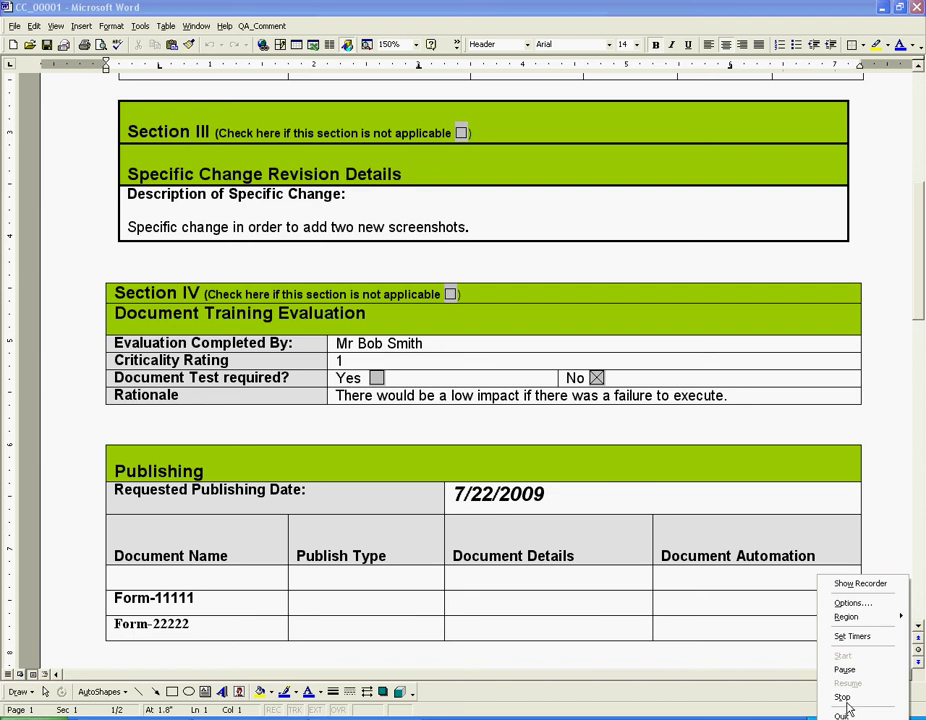